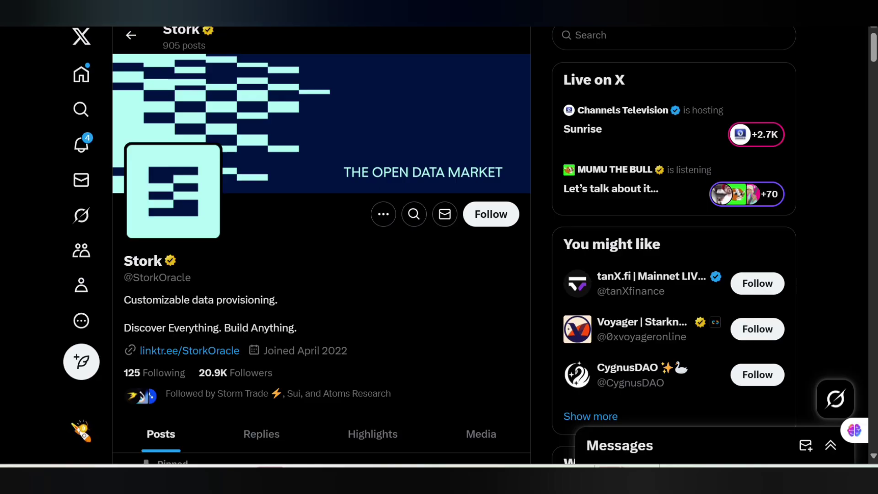
# Review the Stork Verify Web Store listing, then add the extension to Chrome and confirm
pyautogui.scroll(-3, 321, 247)
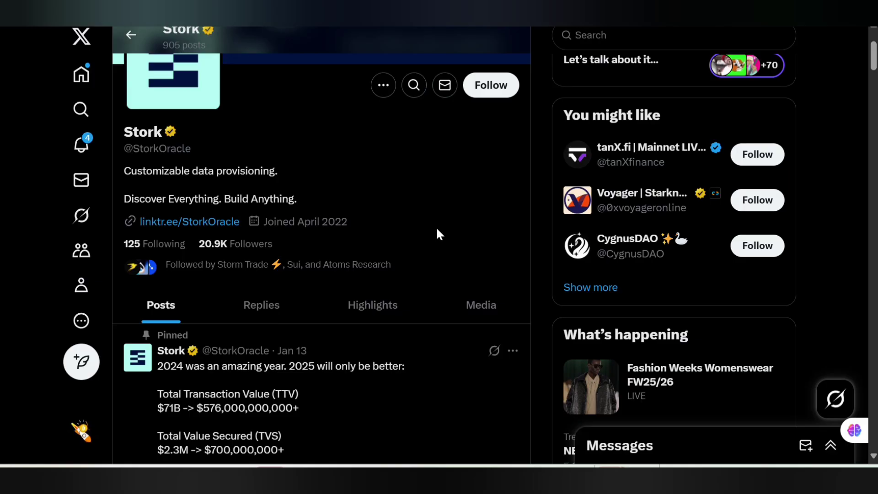
pyautogui.scroll(-10, 437, 233)
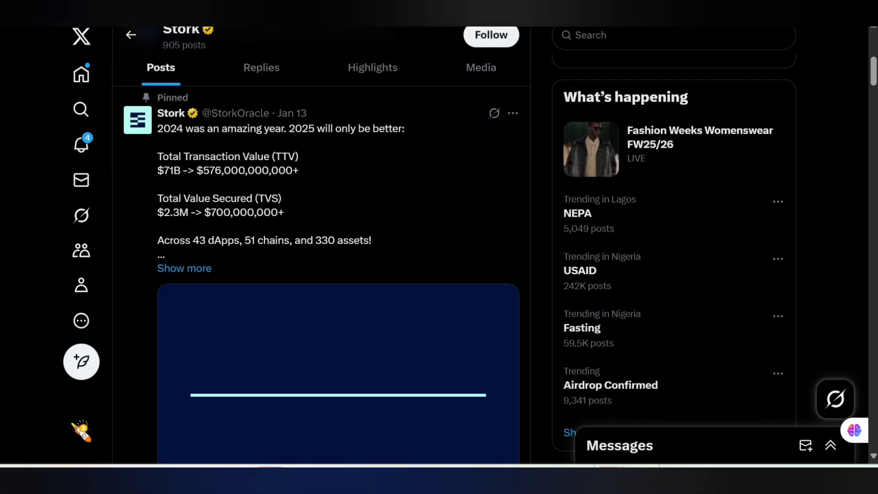
pyautogui.scroll(-10, 339, 247)
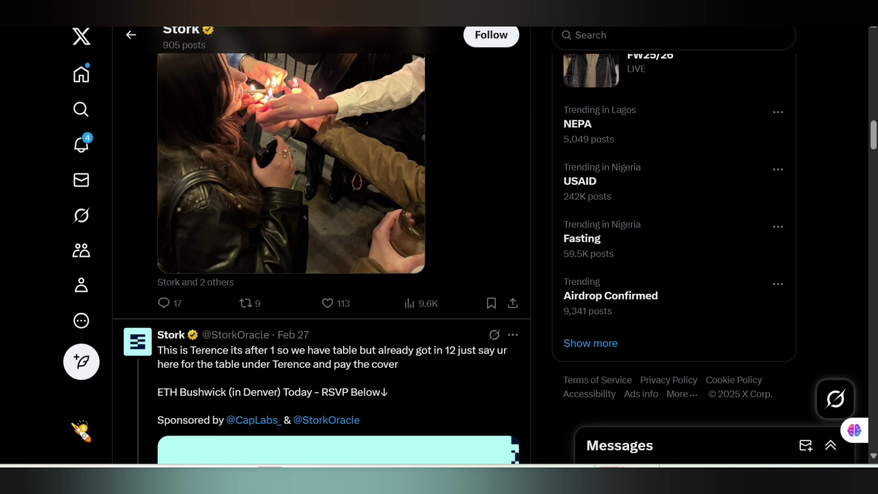
pyautogui.scroll(-10, 339, 247)
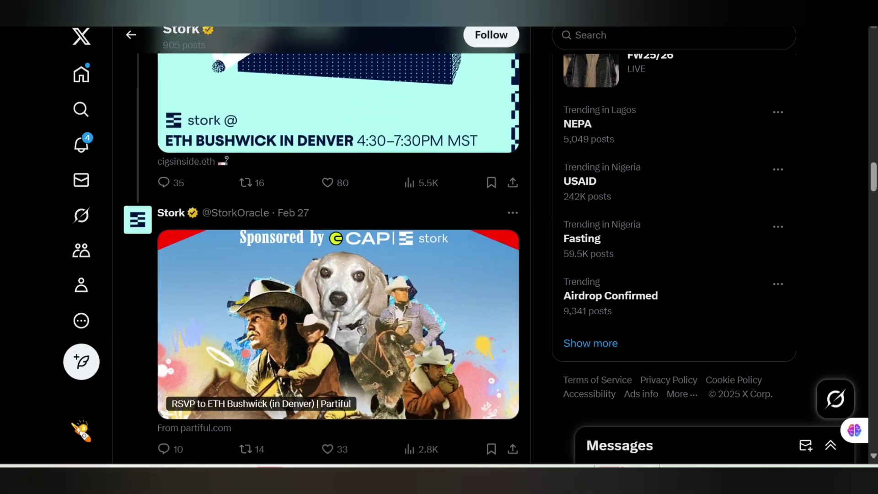
pyautogui.scroll(-7, 338, 247)
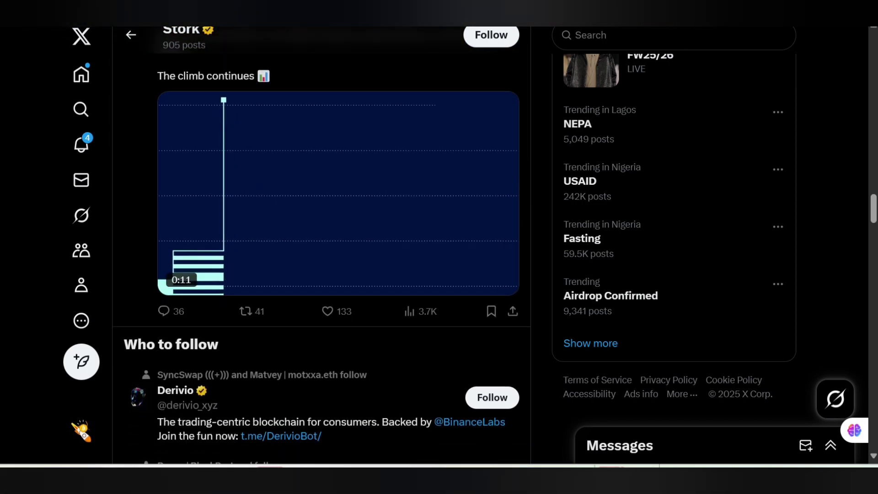
pyautogui.scroll(-2, 339, 247)
pyautogui.scroll(10, 338, 247)
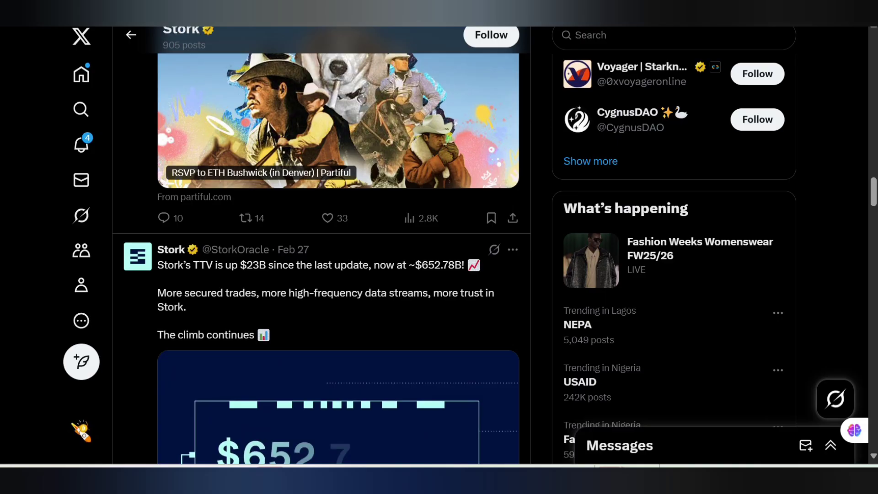
pyautogui.scroll(10, 339, 247)
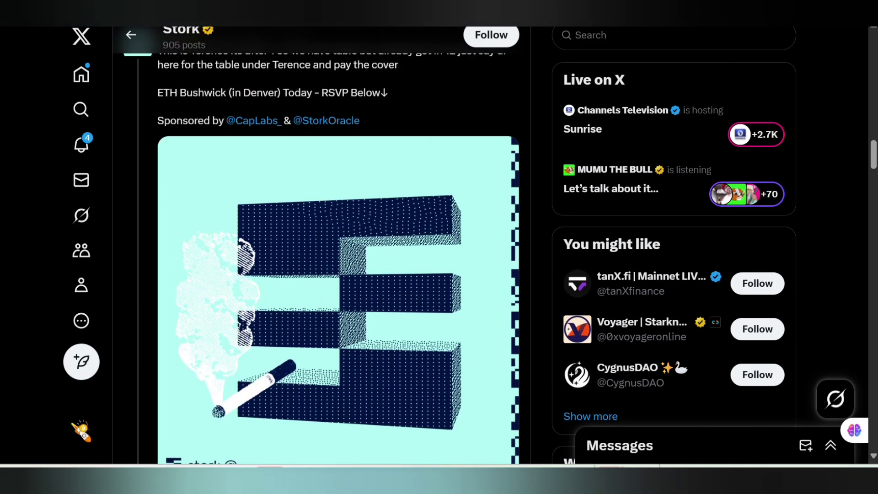
pyautogui.scroll(10, 339, 247)
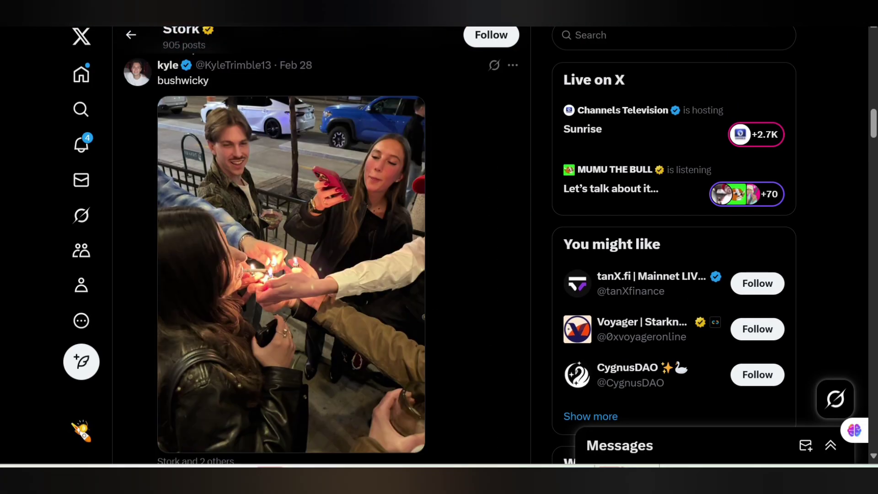
pyautogui.scroll(10, 338, 247)
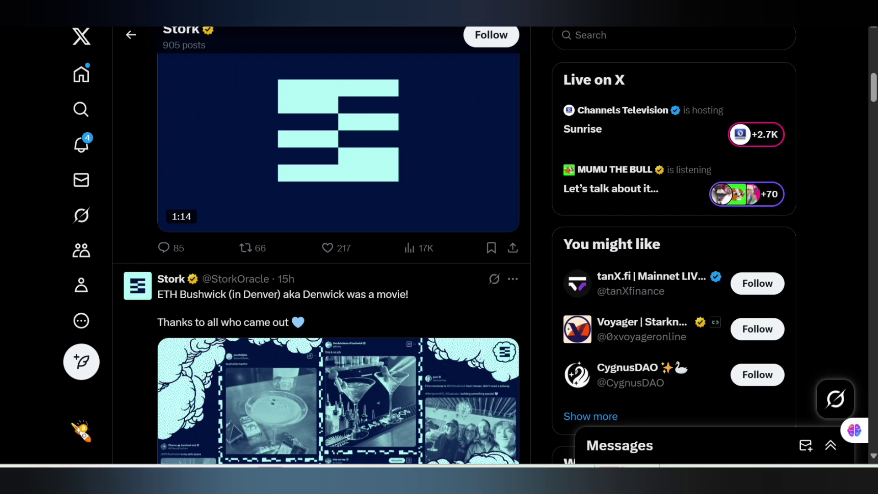
pyautogui.scroll(2, 339, 247)
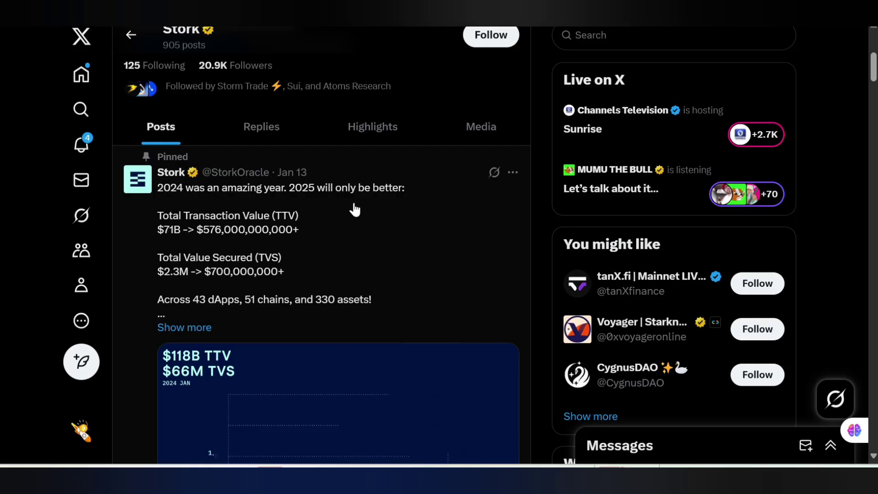
pyautogui.scroll(1, 355, 210)
pyautogui.scroll(3, 355, 210)
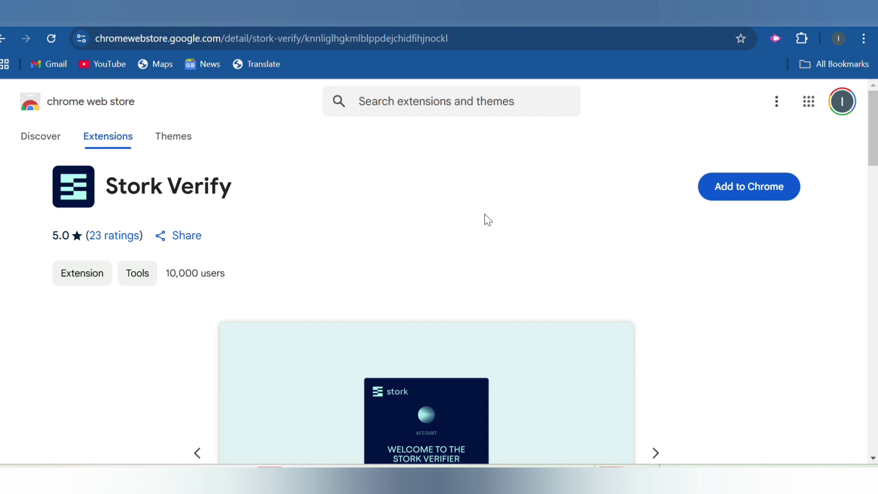
pyautogui.click(740, 195)
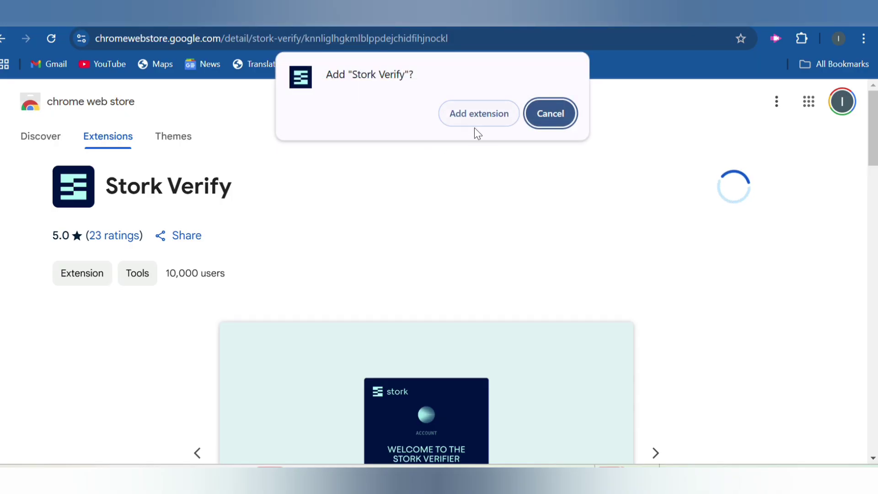
pyautogui.click(476, 113)
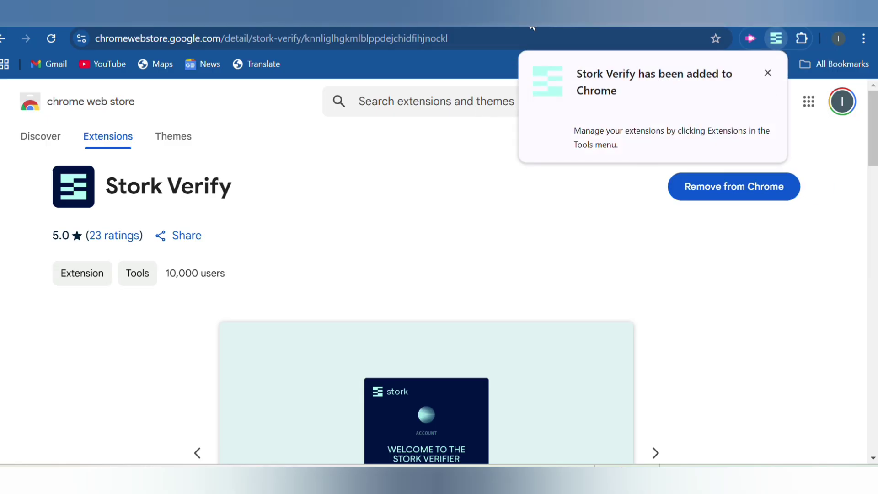
# Launch Stork Verify from Chrome's extensions list to bring up its sign-in window
pyautogui.click(802, 39)
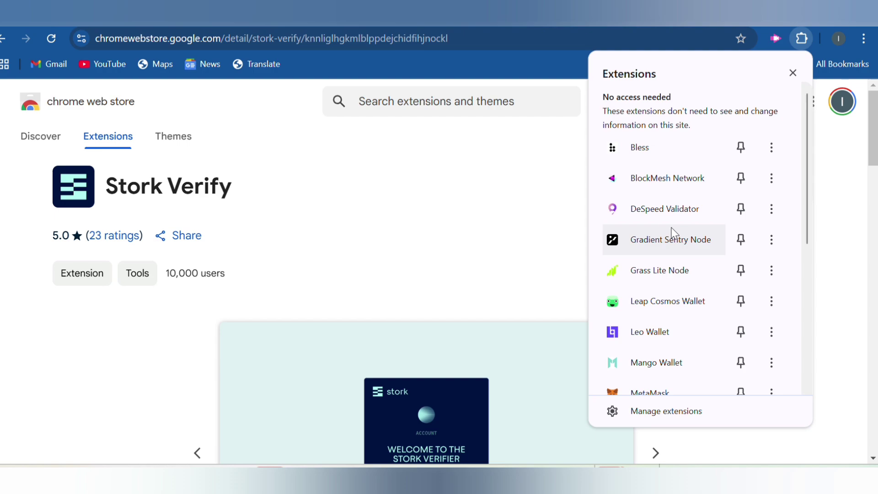
pyautogui.scroll(-6, 682, 237)
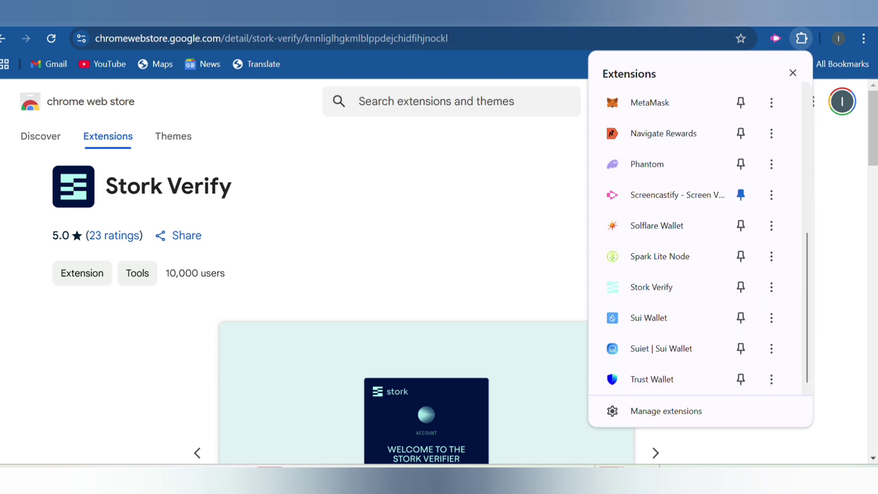
pyautogui.click(648, 295)
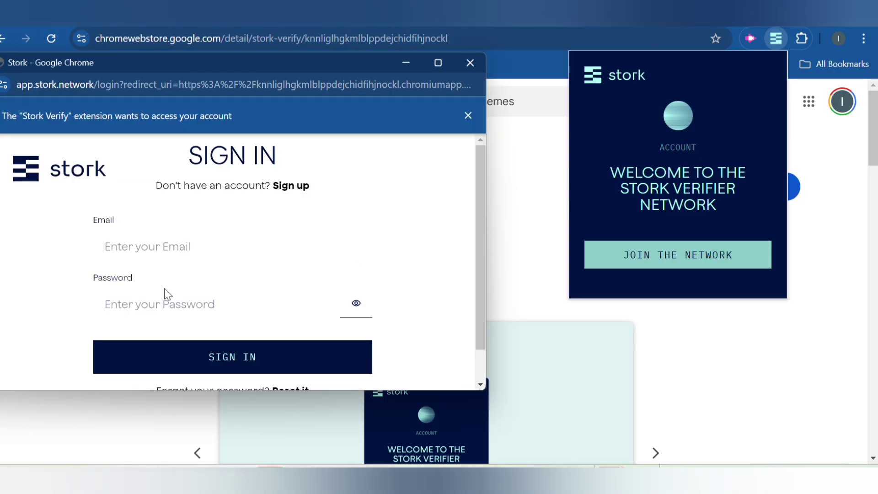
# Switch the Stork window from signing in to creating a new account
pyautogui.scroll(-1, 238, 261)
pyautogui.scroll(1, 238, 261)
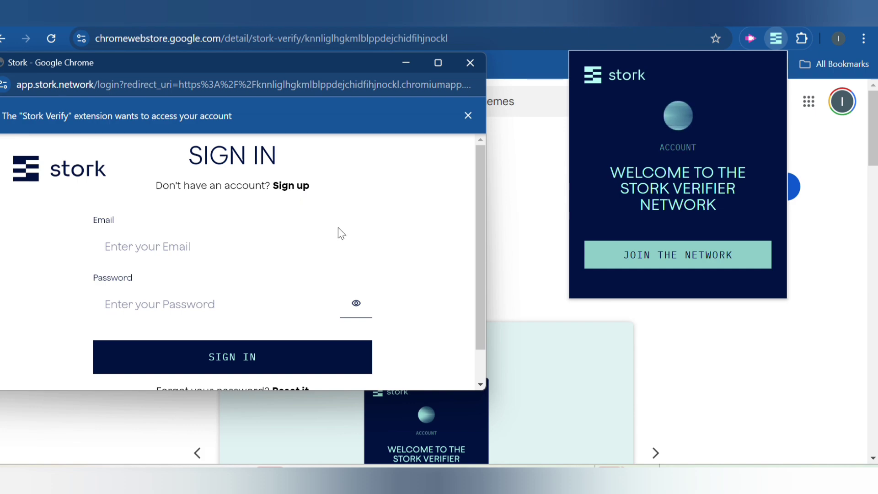
pyautogui.click(285, 184)
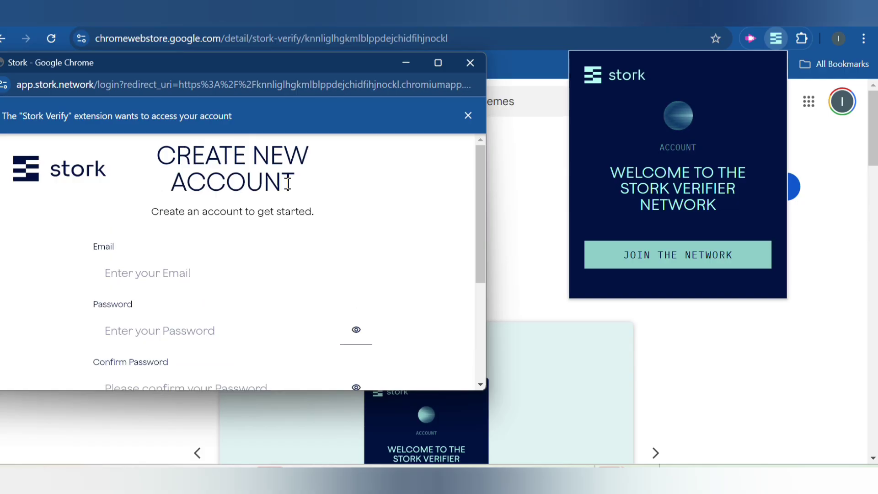
pyautogui.scroll(-4, 288, 183)
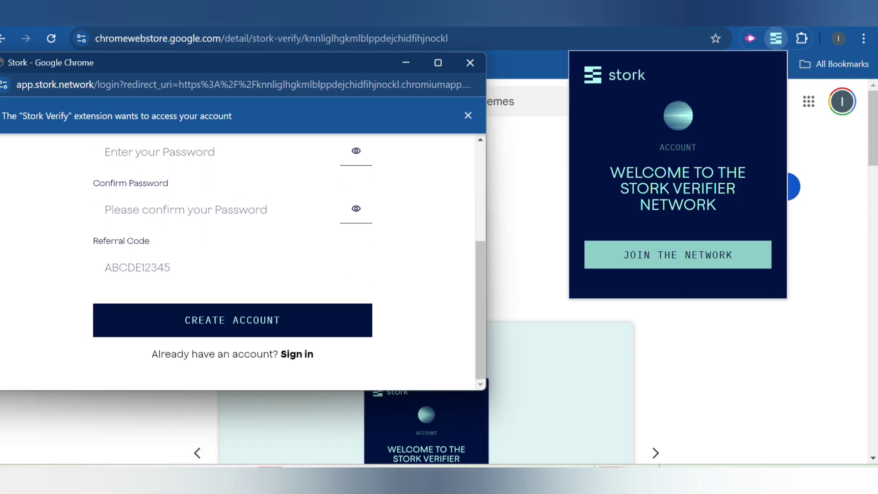
pyautogui.scroll(3, 238, 261)
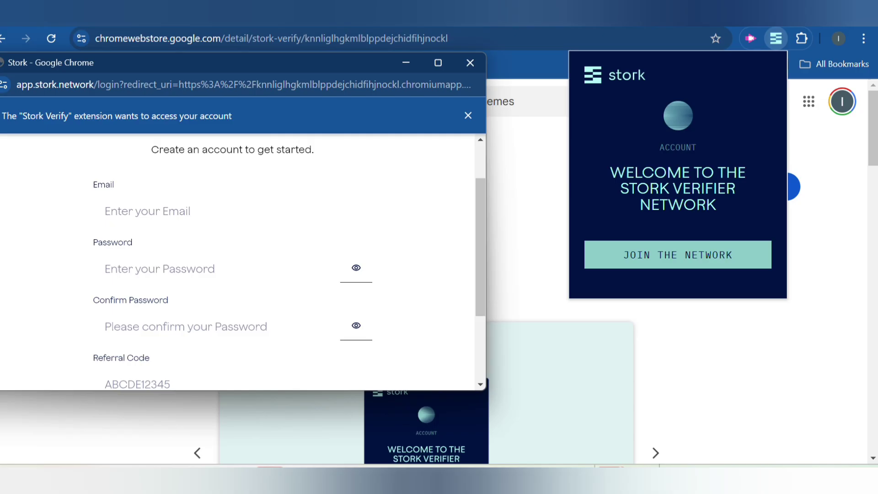
# Enter the account e-mail address and a password in the sign-up form
pyautogui.click(181, 212)
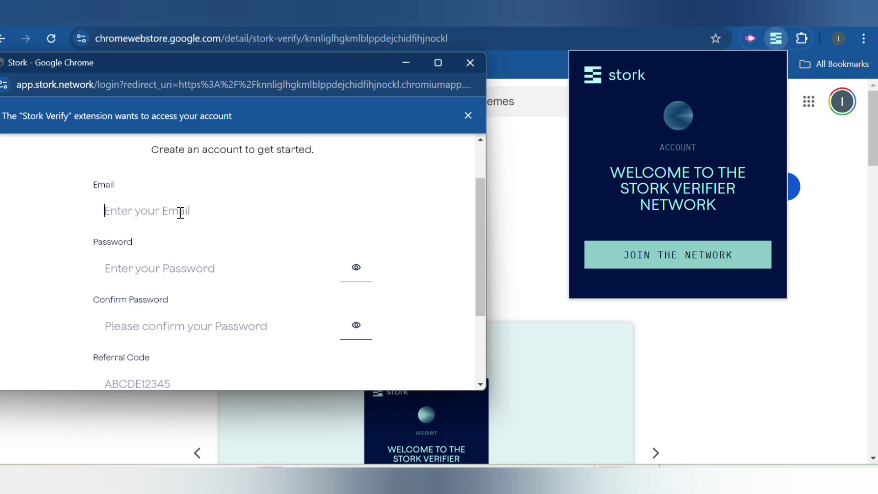
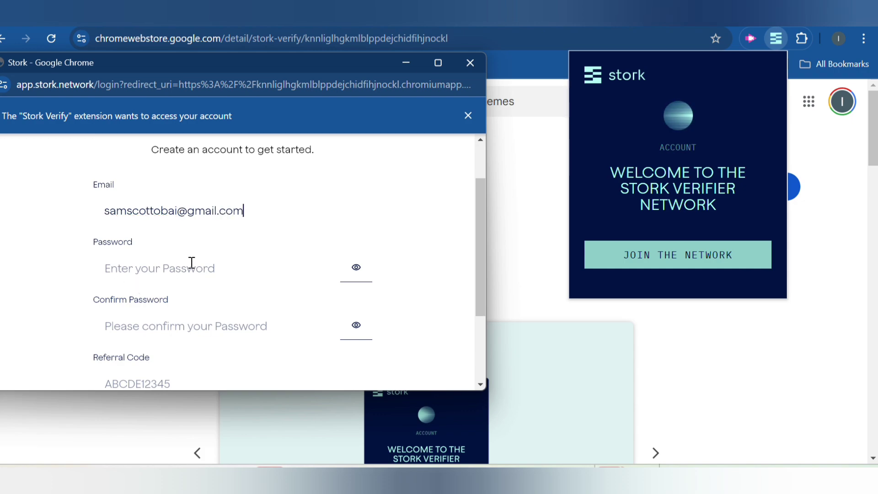
pyautogui.click(177, 269)
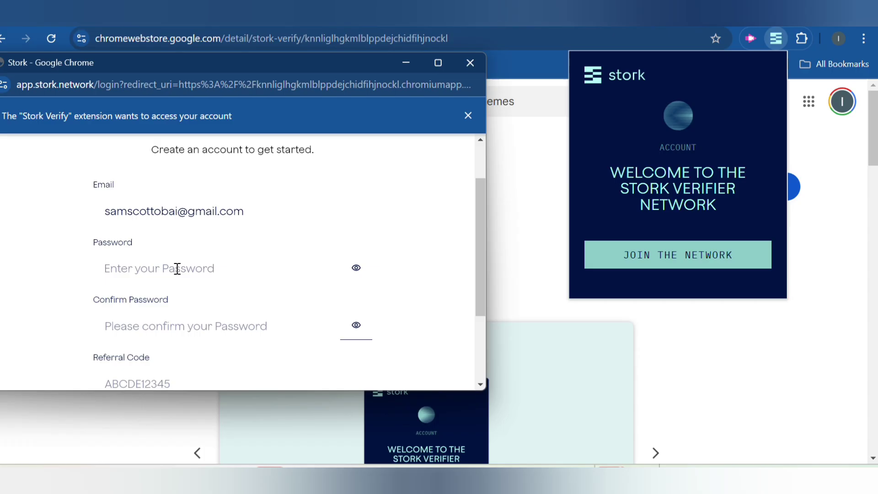
pyautogui.write('••')
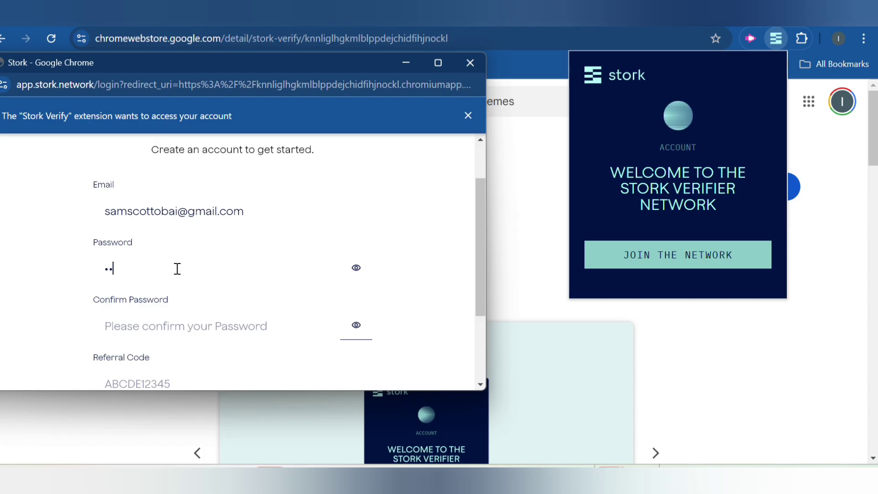
pyautogui.write('•••••••••')
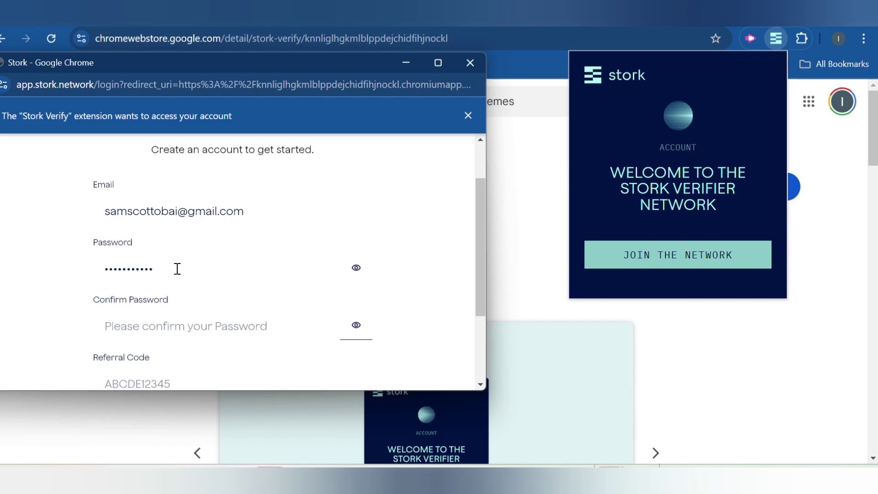
pyautogui.write('•••')
# Repeat the same password in Confirm Password and move down to Referral Code
pyautogui.press('Tab')
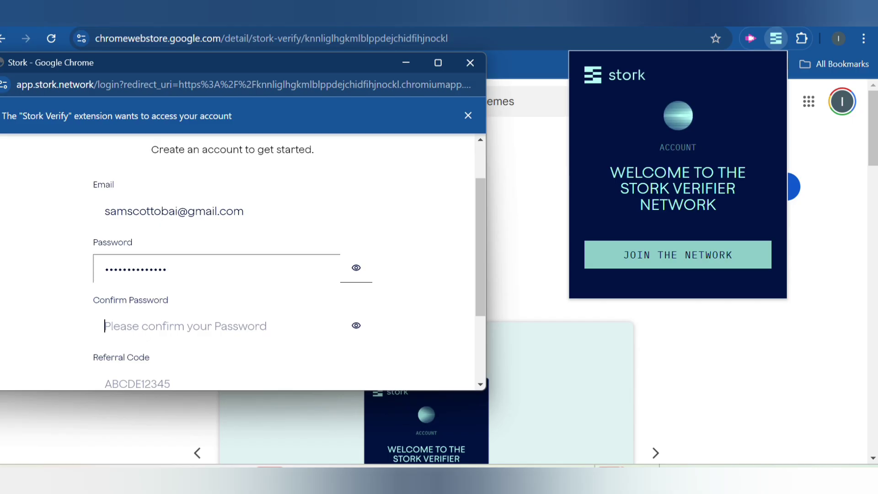
pyautogui.scroll(-2, 177, 269)
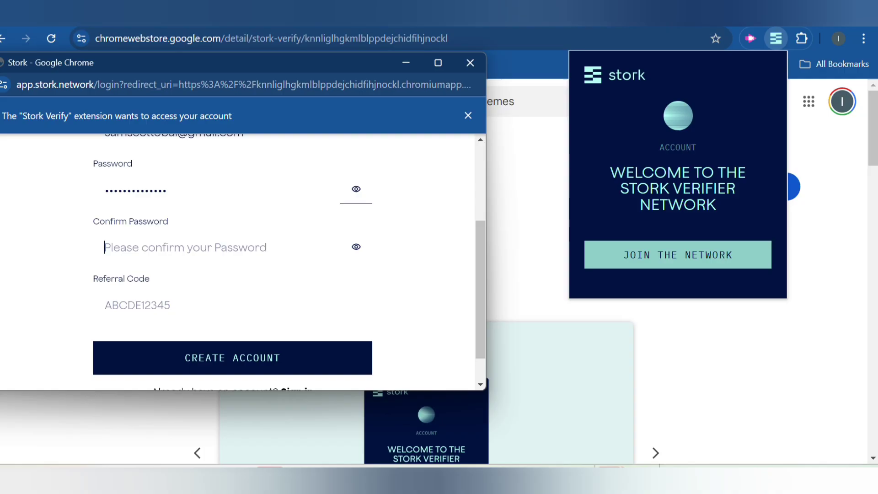
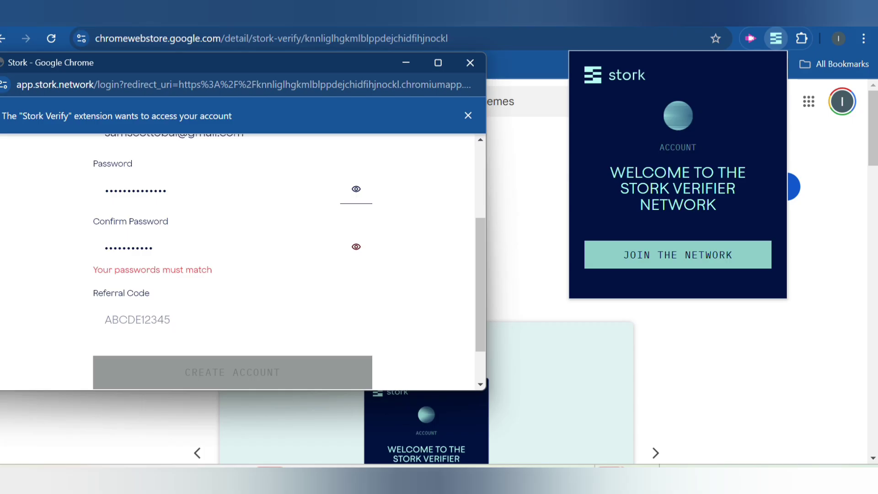
pyautogui.scroll(-1, 238, 260)
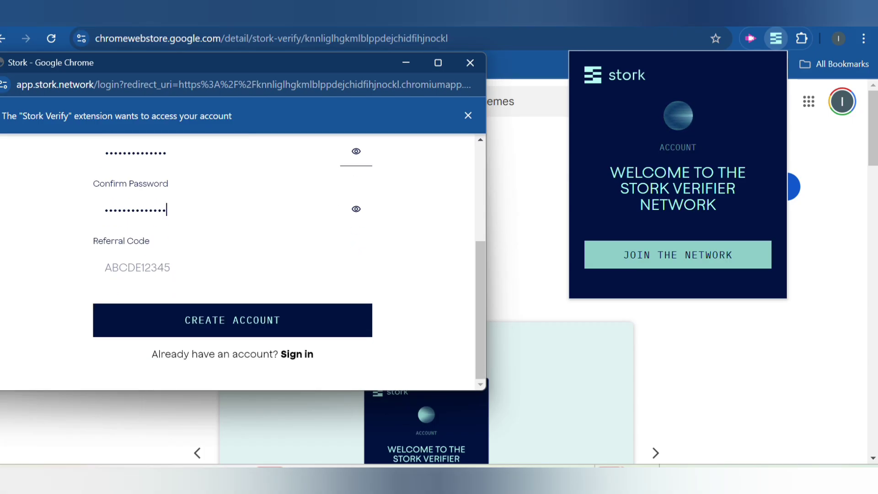
pyautogui.click(106, 268)
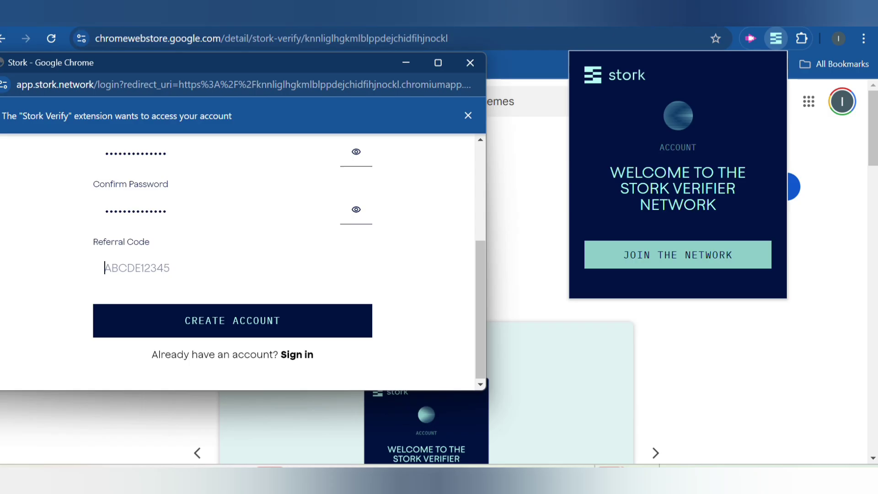
# Replace the wrongly pasted text in Referral Code with the correct referral code
pyautogui.click(105, 268)
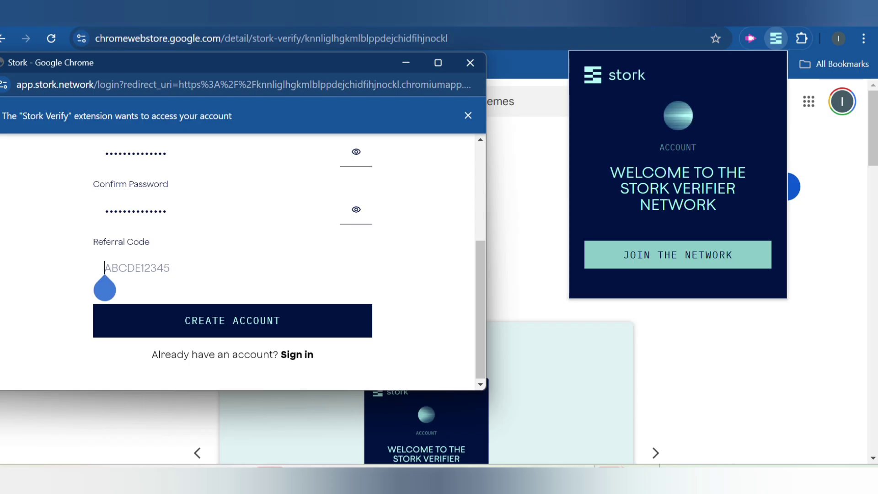
pyautogui.click(104, 288)
pyautogui.click(88, 241)
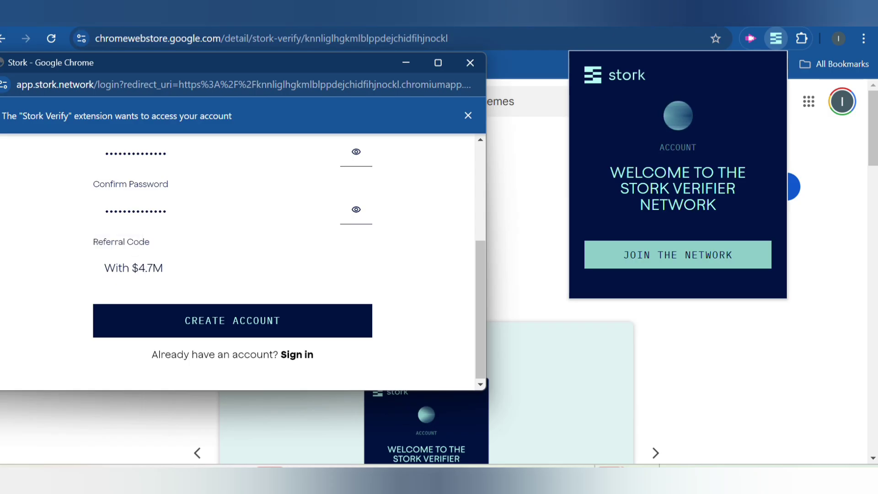
pyautogui.press('BackSpace')
pyautogui.press('BackSpace')
pyautogui.press('BackSpace')
pyautogui.press('BackSpace')
pyautogui.press('BackSpace')
pyautogui.press('BackSpace')
pyautogui.press('BackSpace')
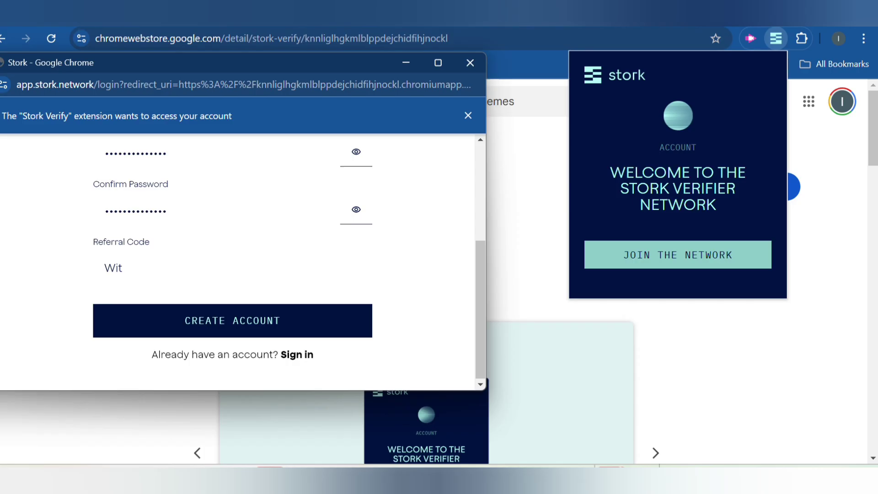
pyautogui.press('BackSpace')
pyautogui.press('BackSpace')
pyautogui.press('BackSpace')
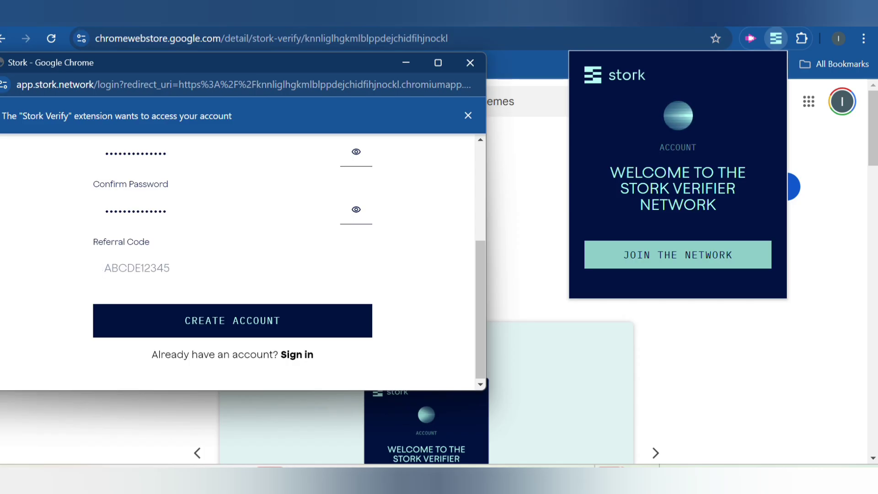
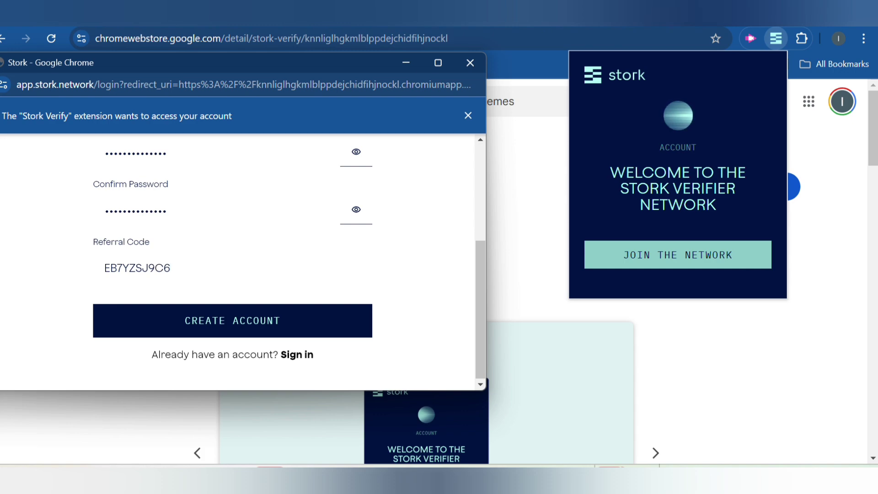
pyautogui.press('Tab')
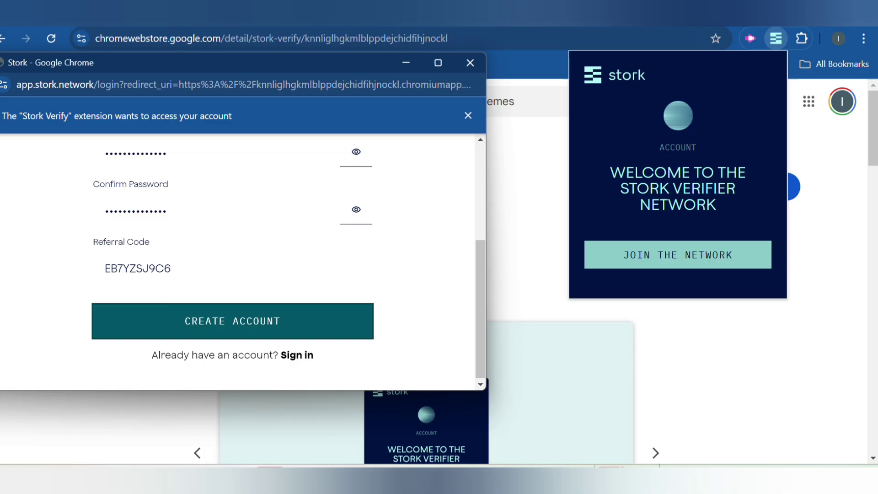
# Submit the sign-up form, then enter and submit the six-digit code from the confirmation e-mail
pyautogui.click(276, 325)
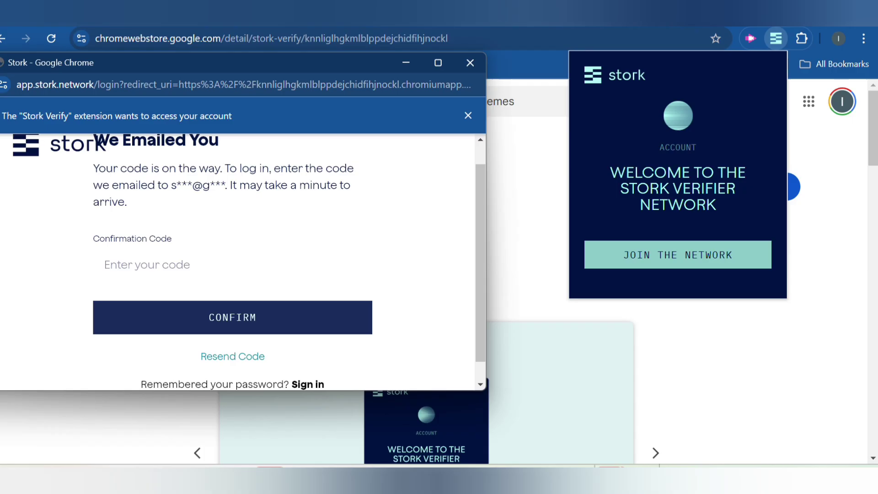
pyautogui.click(119, 265)
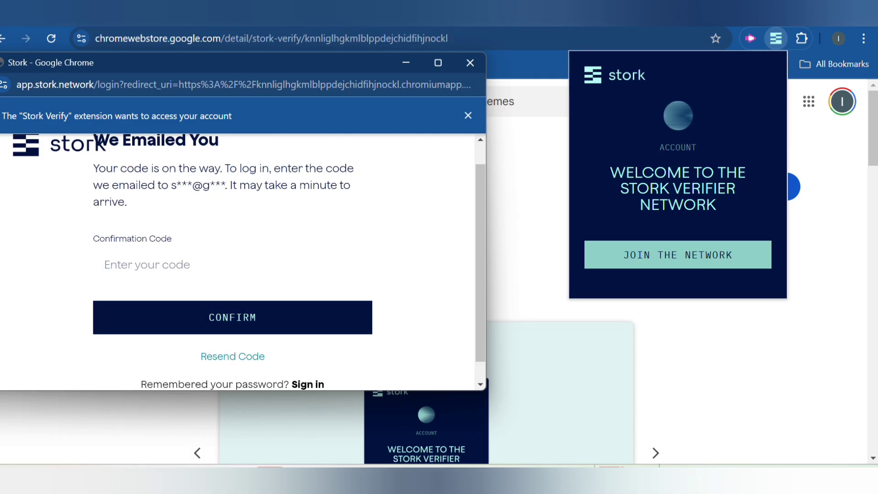
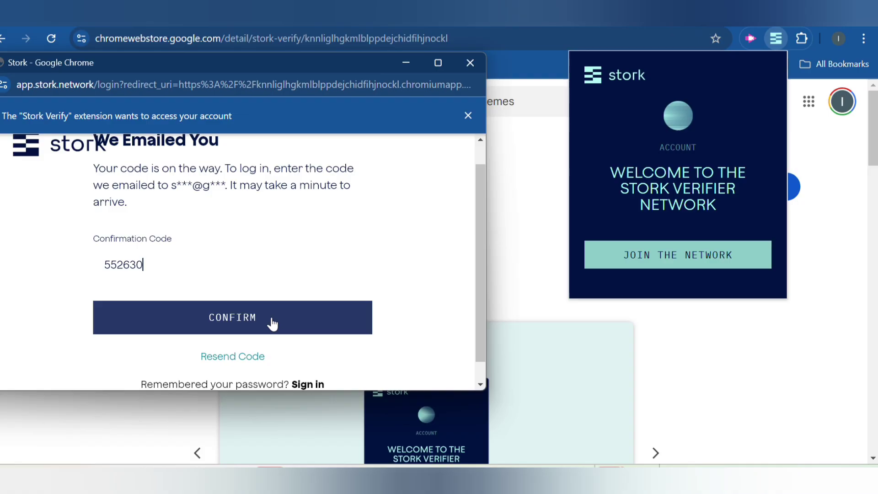
pyautogui.click(272, 323)
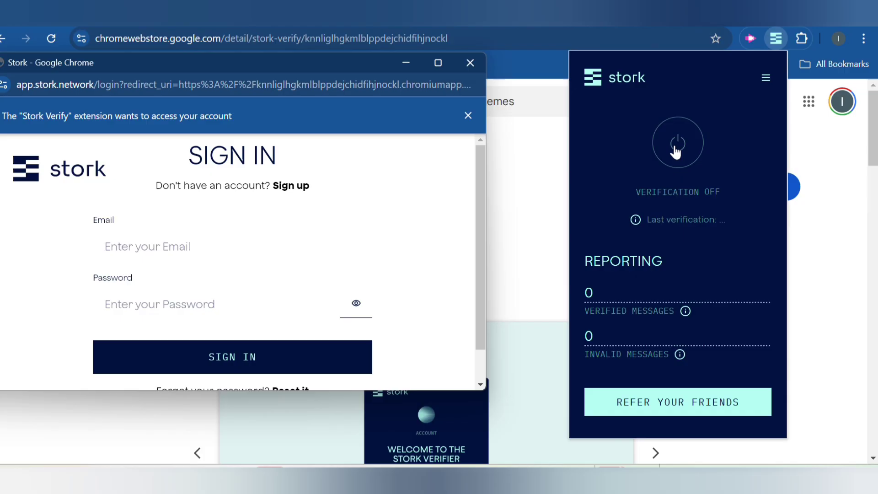
# Switch Stork verification on with the popup's power button
pyautogui.click(686, 147)
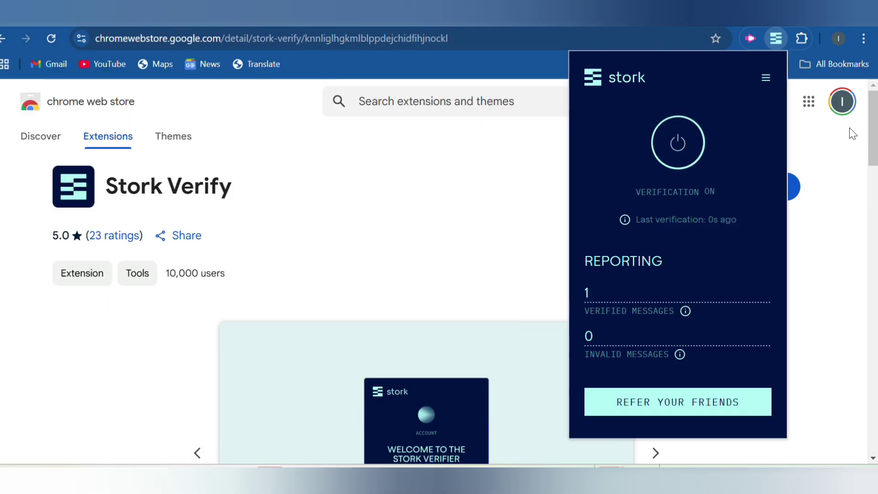
# Go to the REFERRAL page through the Stork popup's hamburger menu
pyautogui.click(766, 80)
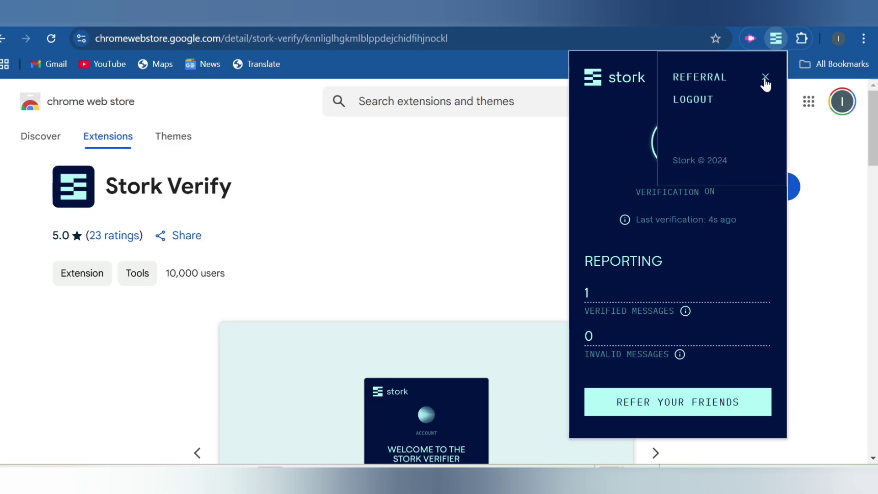
pyautogui.click(711, 80)
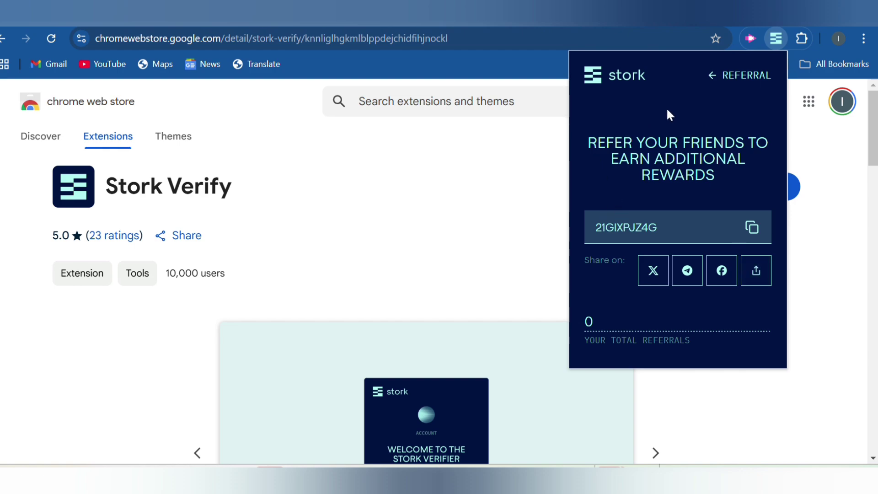
# Return from REFERRAL to the main Stork verification page
pyautogui.click(708, 74)
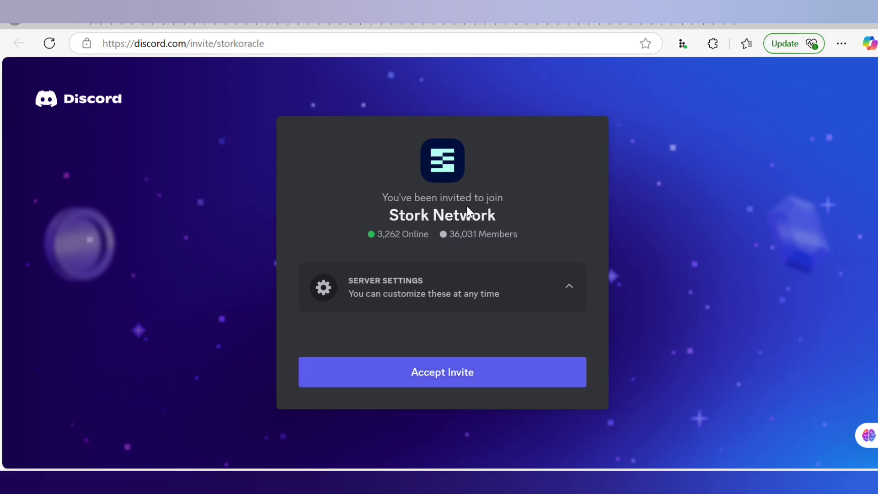
# Try accepting the Stork Network Discord invite, which reports invites are paused
pyautogui.click(458, 388)
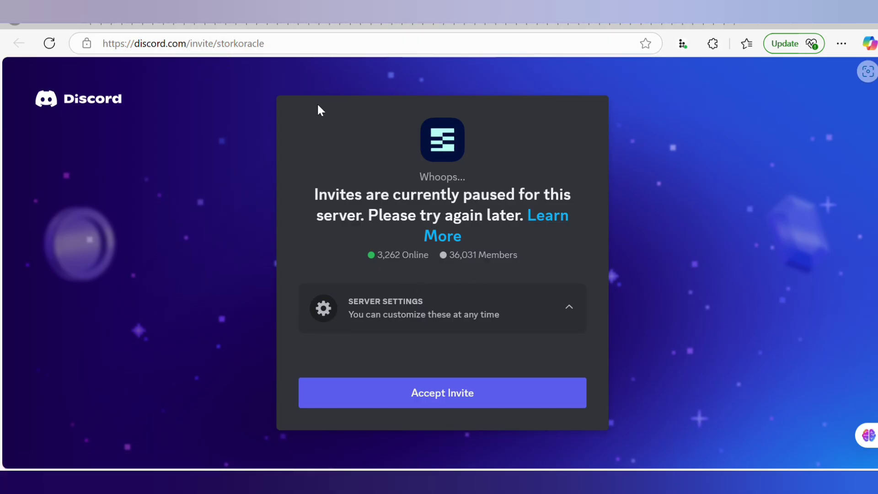
pyautogui.click(534, 213)
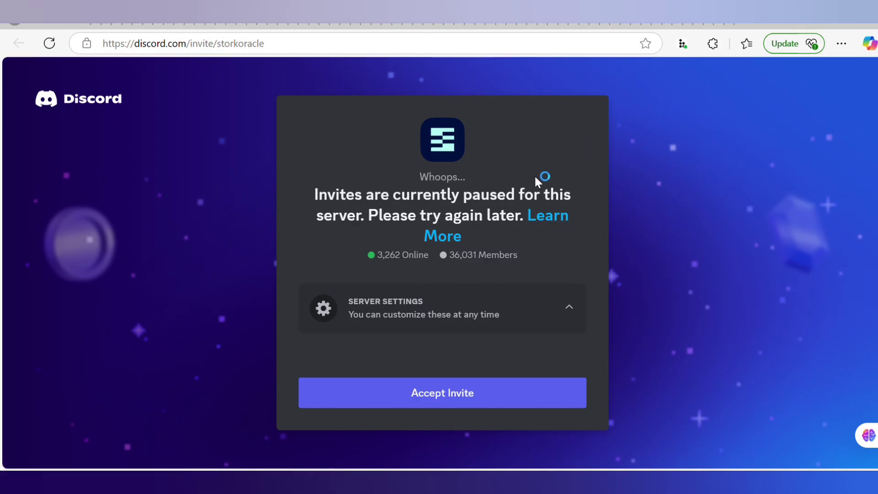